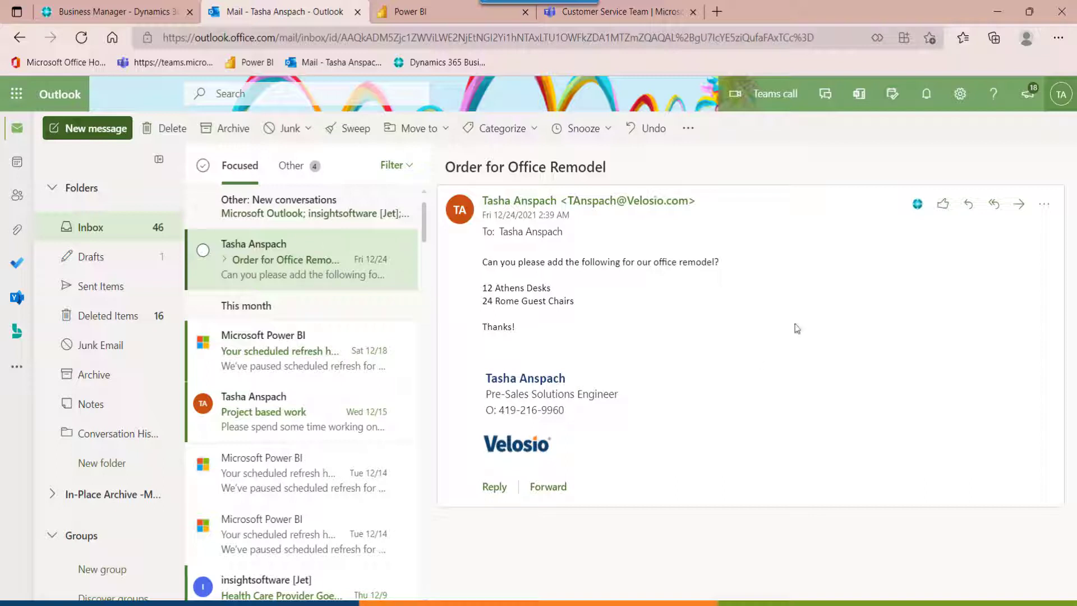
Show Business Central contact insights for the sender and pick Velosio Sales of CRONUS USA, Inc.
{"action": "left_click", "coordinate": [1044, 204]}
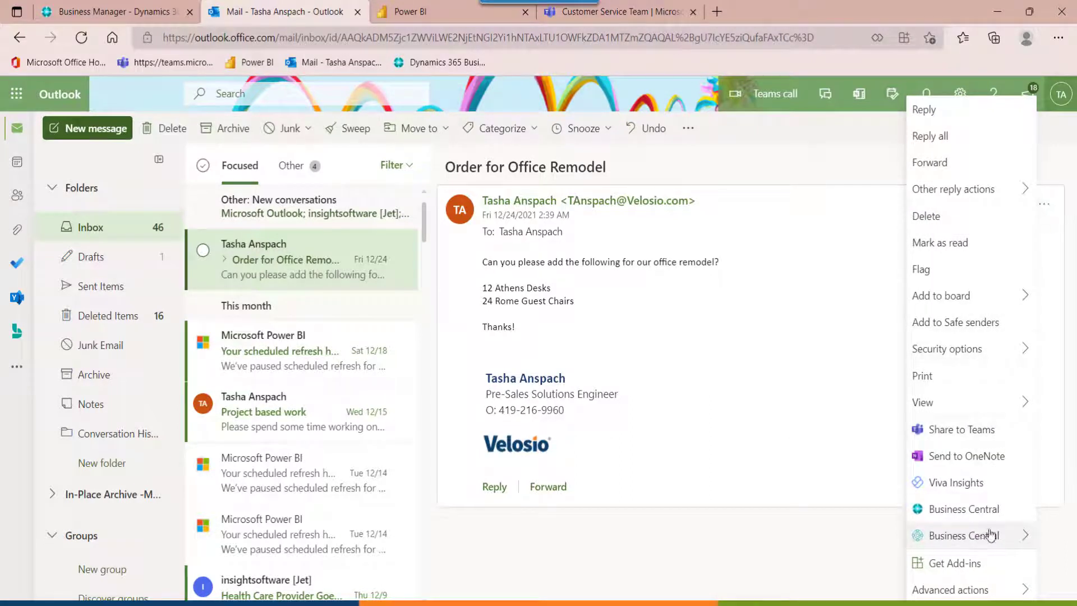
{"action": "mouse_move", "coordinate": [968, 535]}
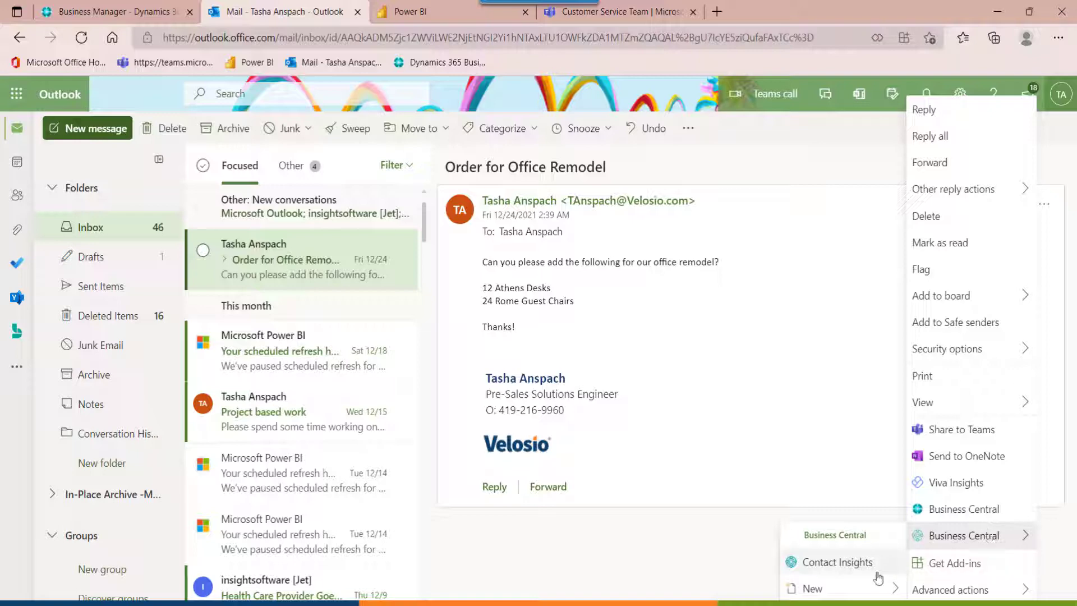
{"action": "left_click", "coordinate": [837, 562]}
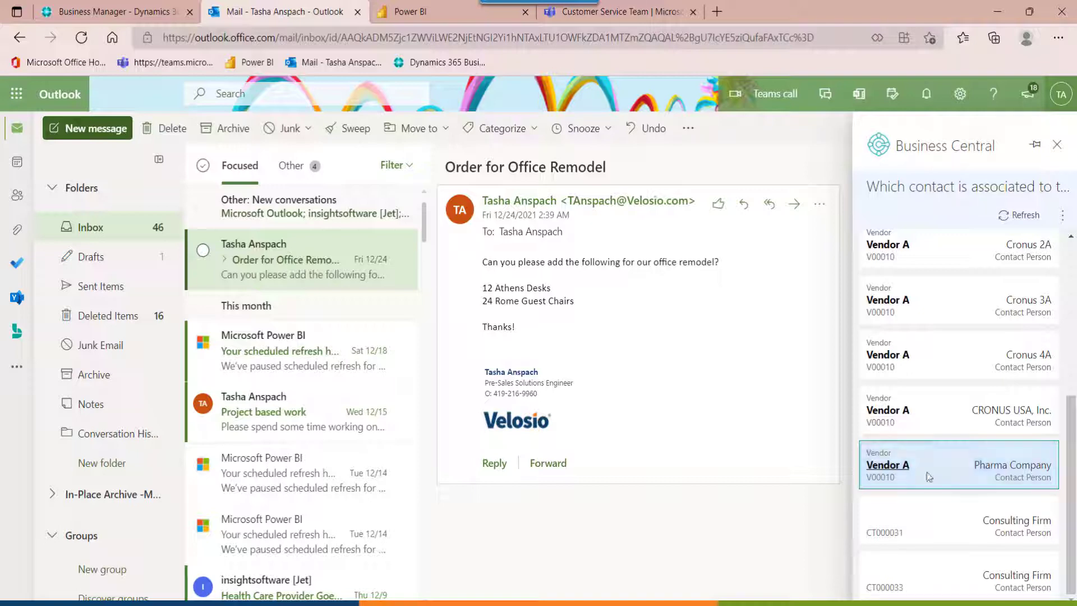
{"action": "scroll", "coordinate": [920, 435], "scroll_direction": "up", "scroll_amount": 3}
{"action": "scroll", "coordinate": [920, 434], "scroll_direction": "up", "scroll_amount": 3}
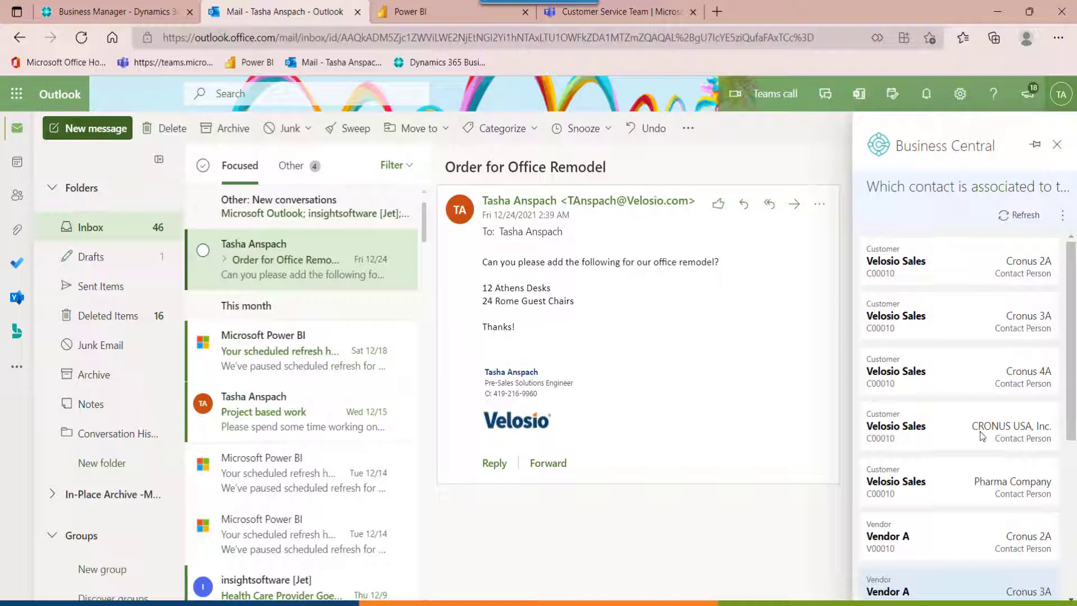
{"action": "left_click", "coordinate": [951, 432]}
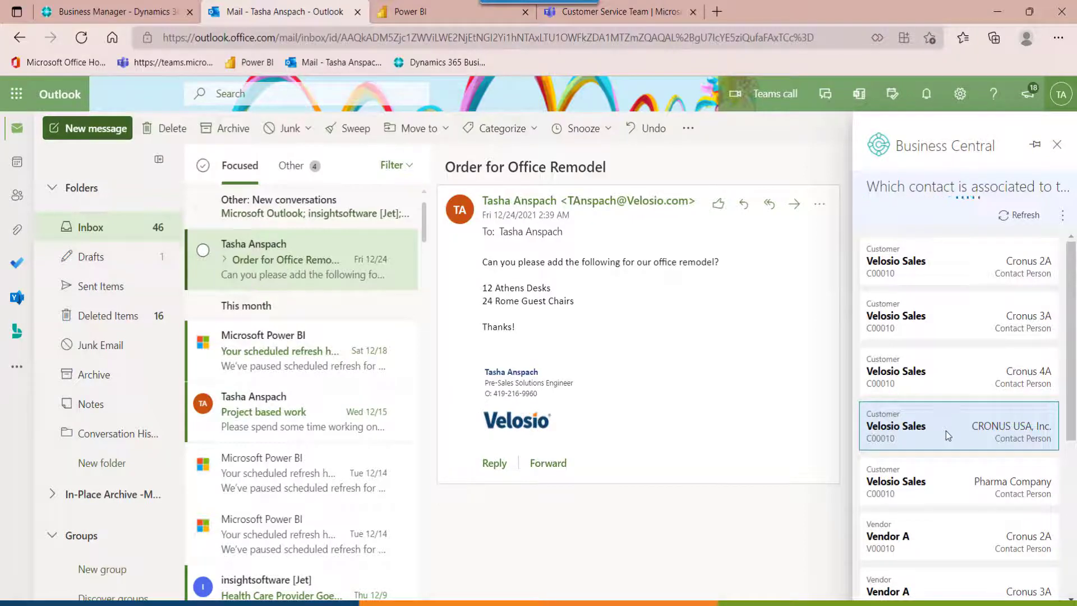
Open the C00010 Velosio Sales customer card to see its 996.00 balance and sales tiles.
{"action": "left_click", "coordinate": [946, 431]}
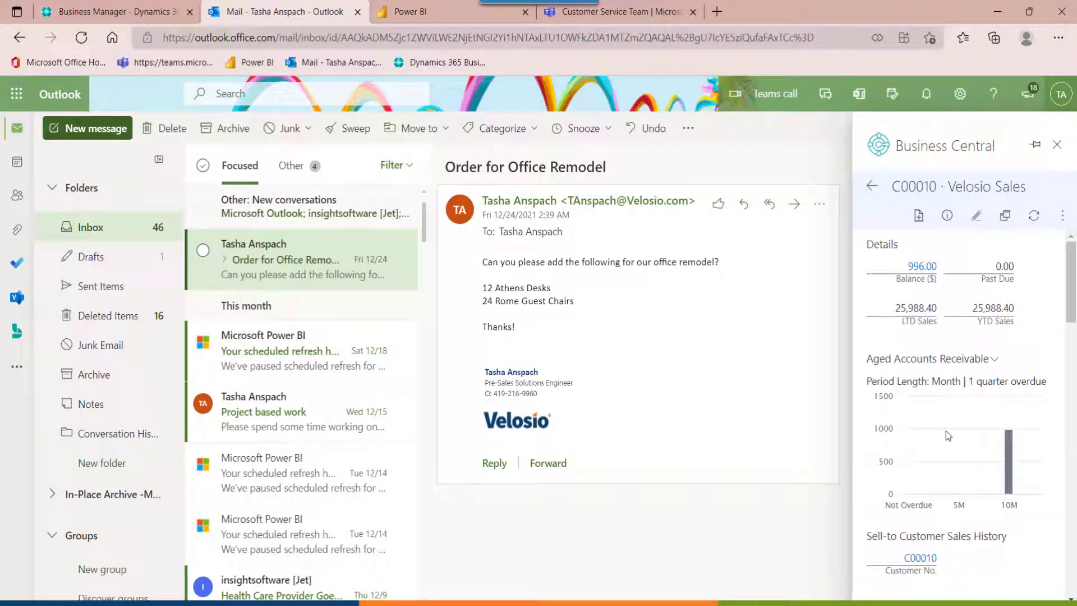
{"action": "mouse_move", "coordinate": [1009, 471]}
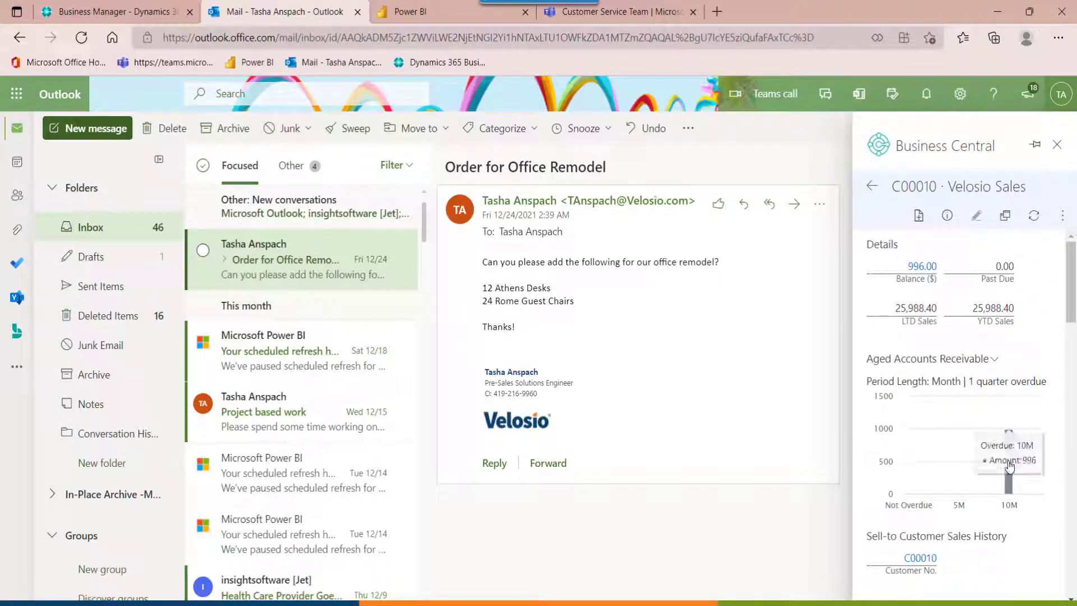
{"action": "scroll", "coordinate": [970, 473], "scroll_direction": "down", "scroll_amount": 3}
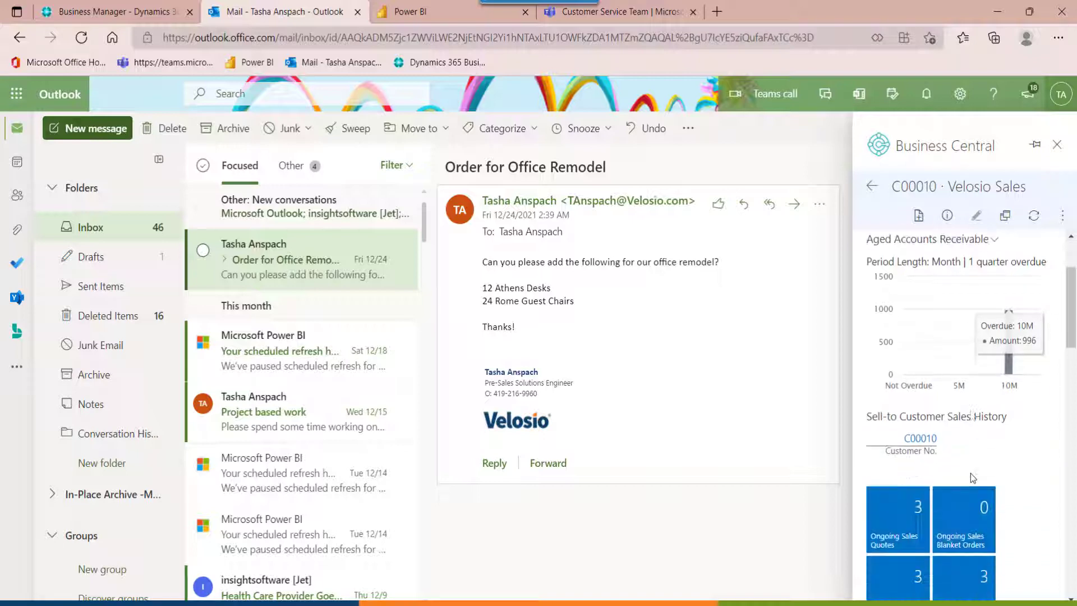
{"action": "scroll", "coordinate": [970, 473], "scroll_direction": "down", "scroll_amount": 2}
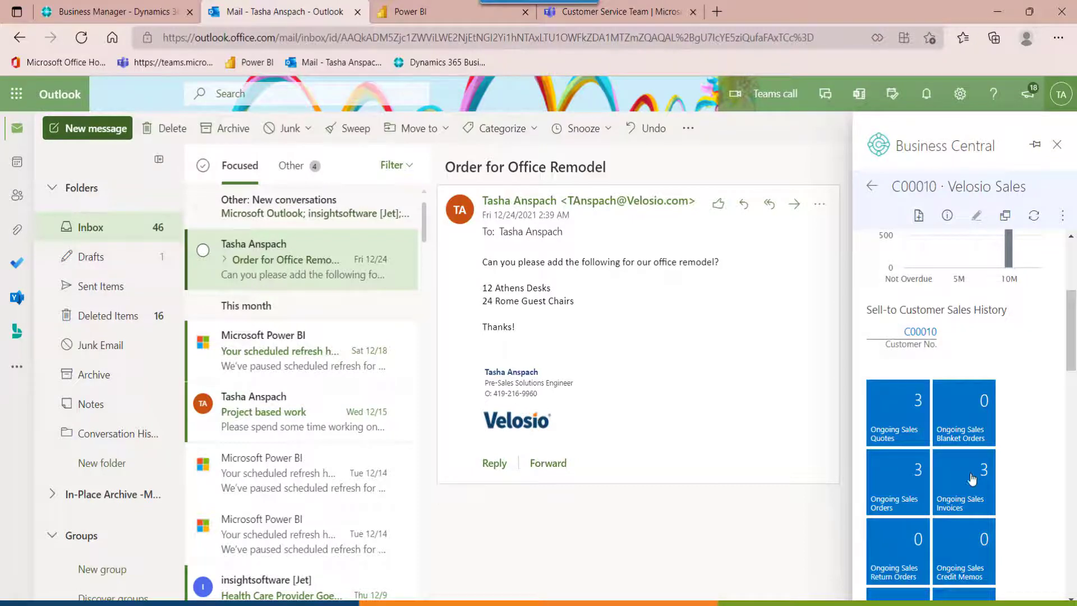
{"action": "scroll", "coordinate": [971, 473], "scroll_direction": "down", "scroll_amount": 3}
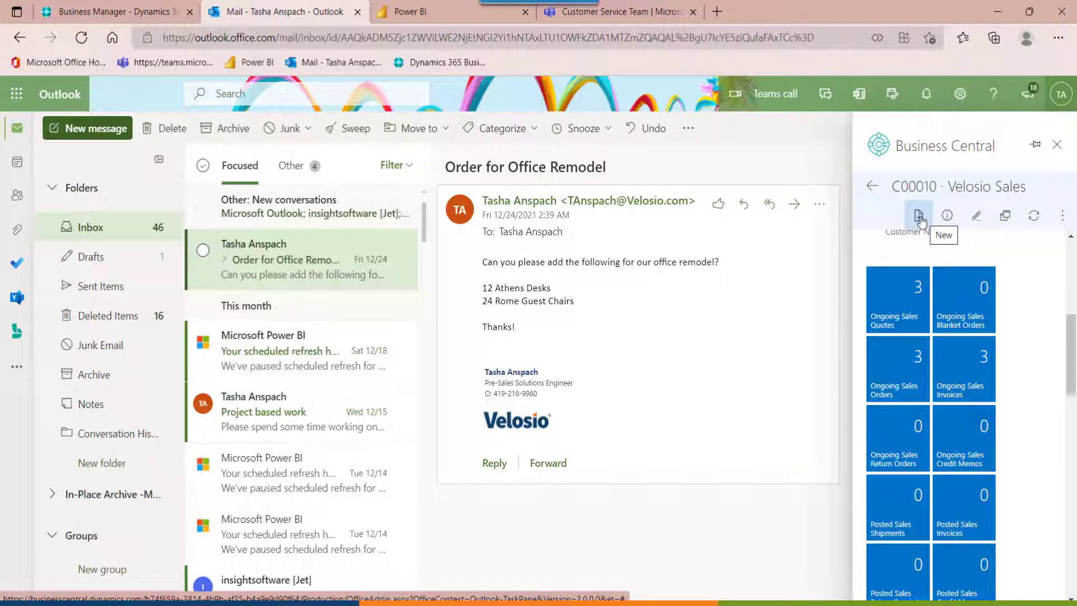
Start a new Velosio Sales order and tick ATHENS Desk (12) and ROME Guest Chair (24).
{"action": "left_click", "coordinate": [921, 220]}
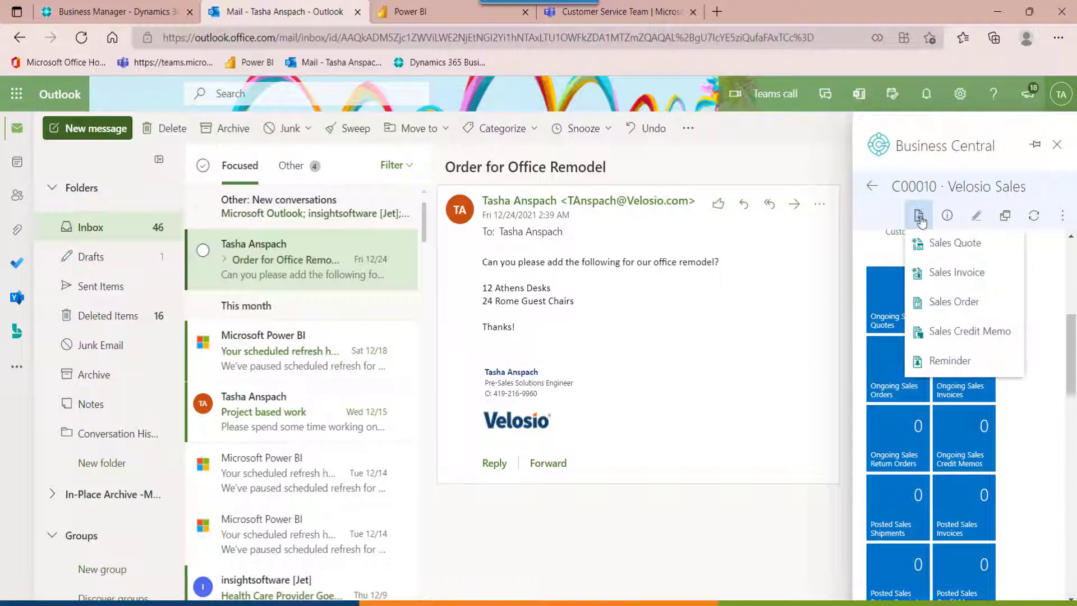
{"action": "left_click", "coordinate": [945, 304]}
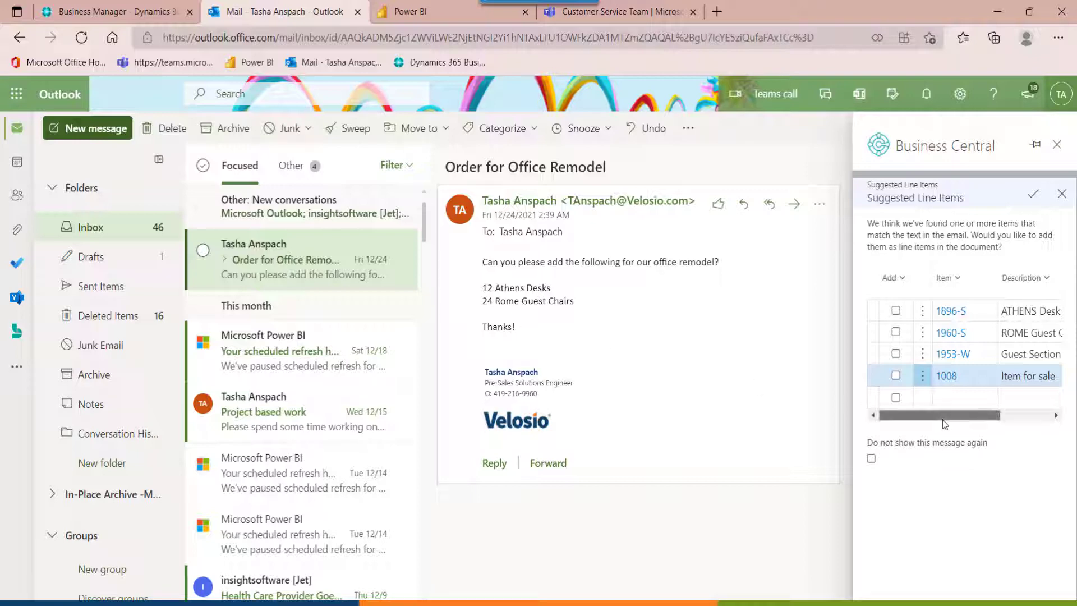
{"action": "left_click_drag", "start_coordinate": [942, 419], "coordinate": [993, 416]}
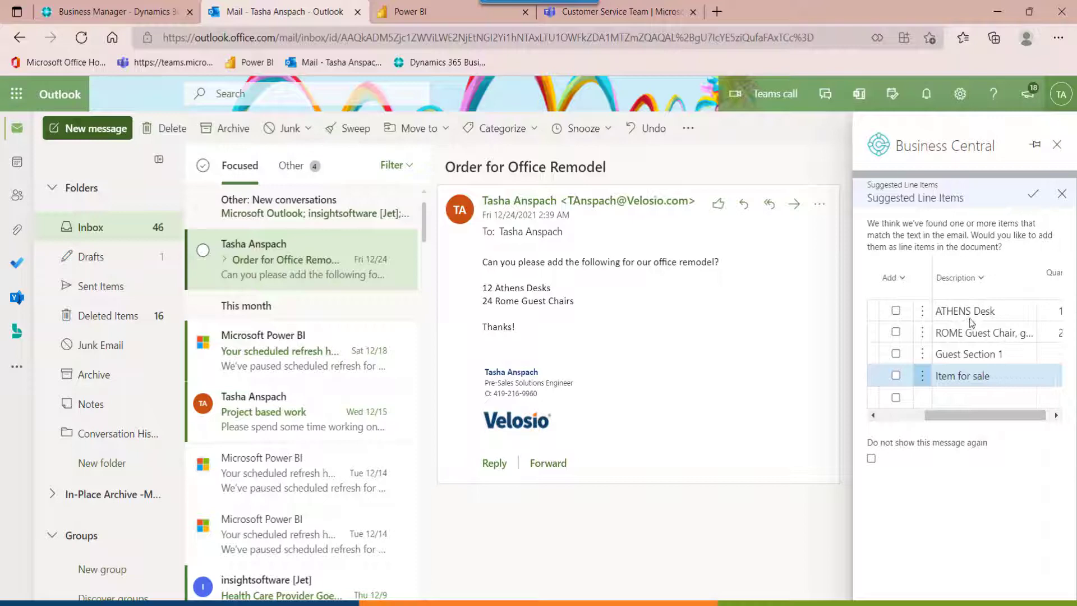
{"action": "left_click", "coordinate": [895, 310]}
{"action": "left_click", "coordinate": [895, 332]}
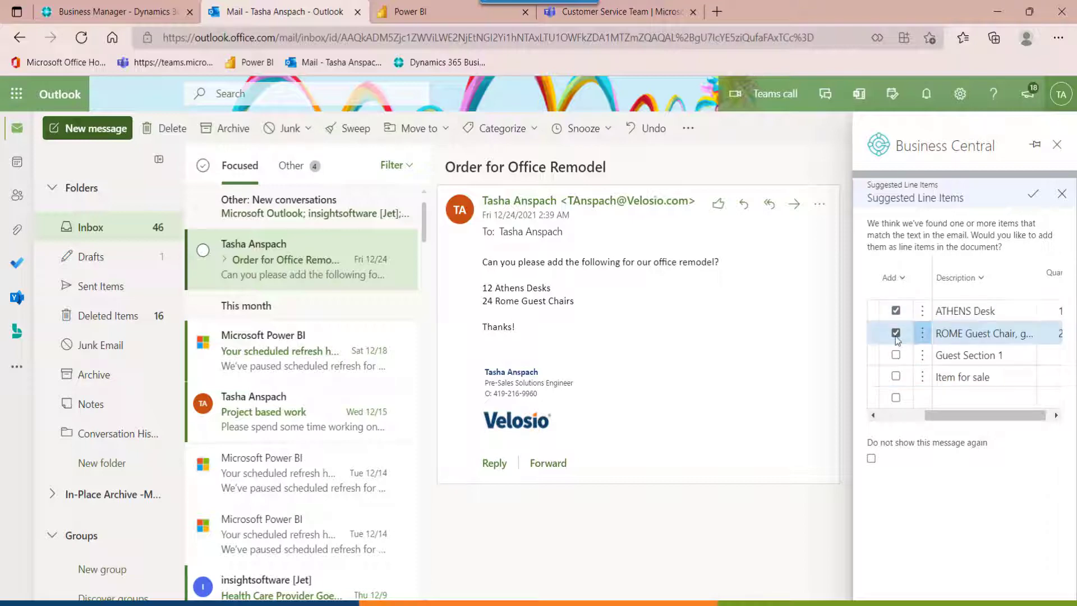
{"action": "left_click_drag", "start_coordinate": [933, 415], "coordinate": [988, 417]}
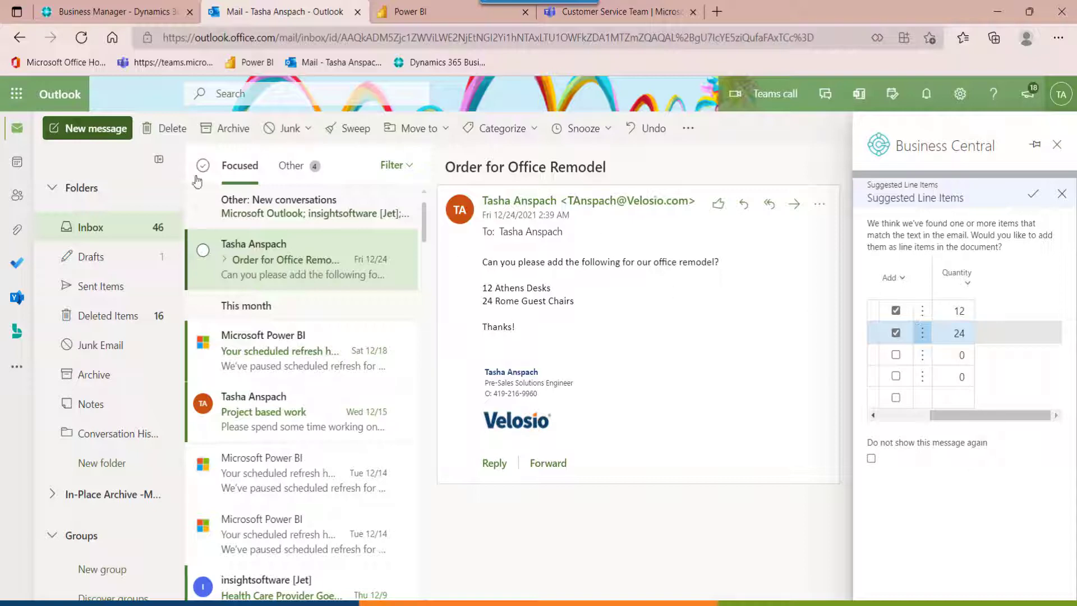
Add the ticked items to order S-ORD101013 and review its 16,960.70 total including tax.
{"action": "left_click", "coordinate": [1033, 195]}
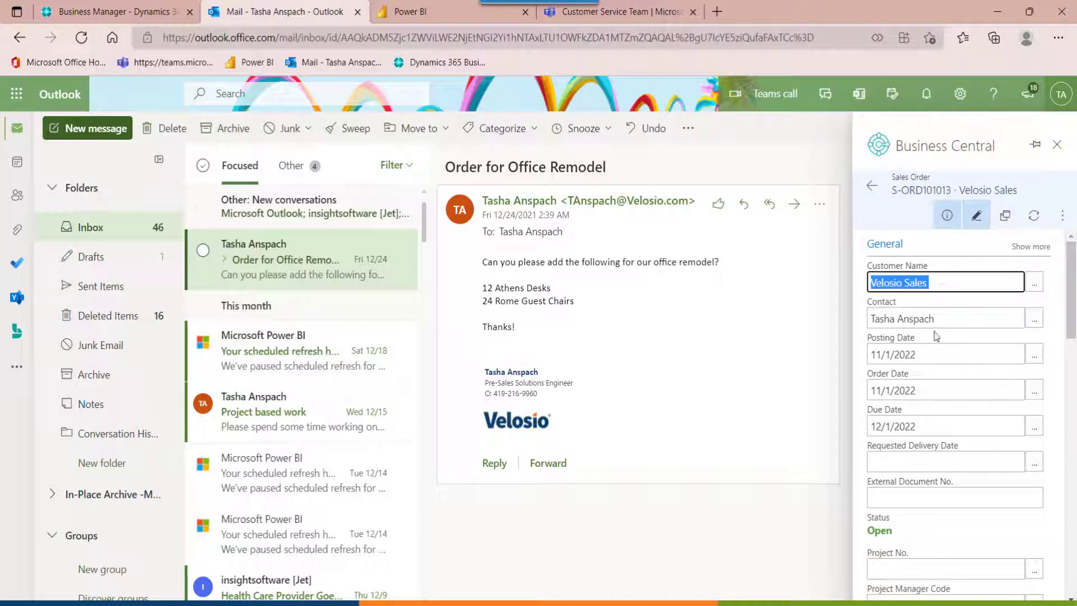
{"action": "scroll", "coordinate": [934, 337], "scroll_direction": "down", "scroll_amount": 3}
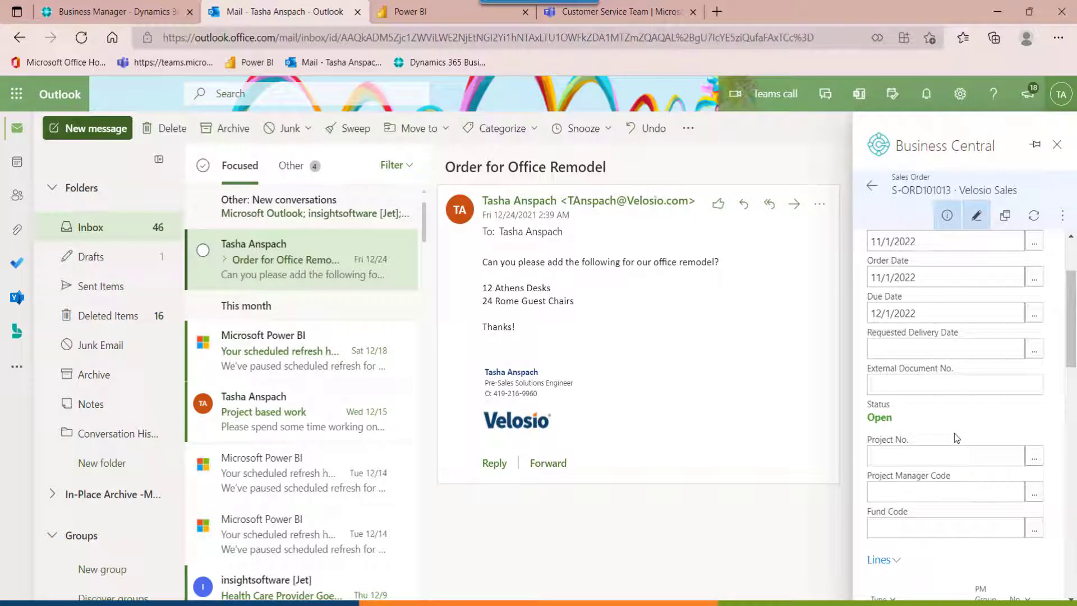
{"action": "scroll", "coordinate": [964, 488], "scroll_direction": "down", "scroll_amount": 3}
{"action": "scroll", "coordinate": [964, 497], "scroll_direction": "down", "scroll_amount": 2}
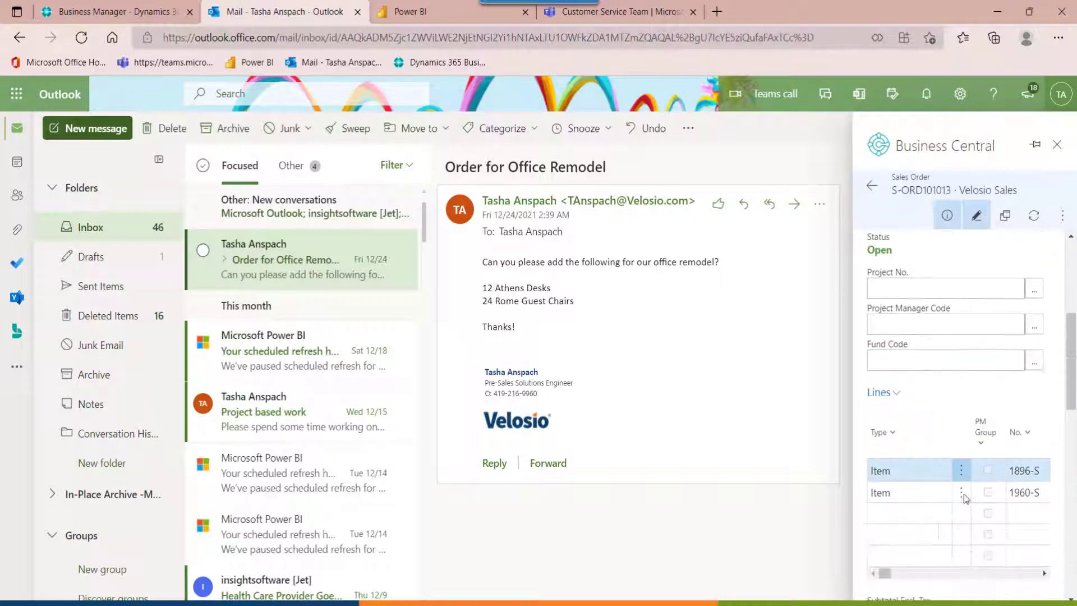
{"action": "scroll", "coordinate": [966, 498], "scroll_direction": "down", "scroll_amount": 1}
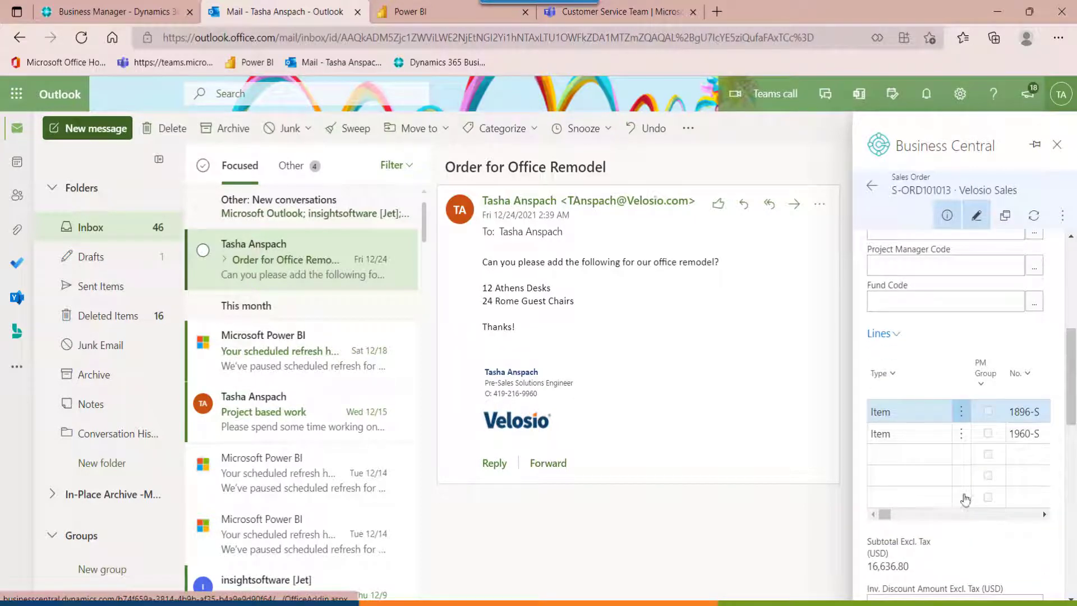
{"action": "scroll", "coordinate": [965, 498], "scroll_direction": "down", "scroll_amount": 2}
{"action": "scroll", "coordinate": [931, 505], "scroll_direction": "down", "scroll_amount": 3}
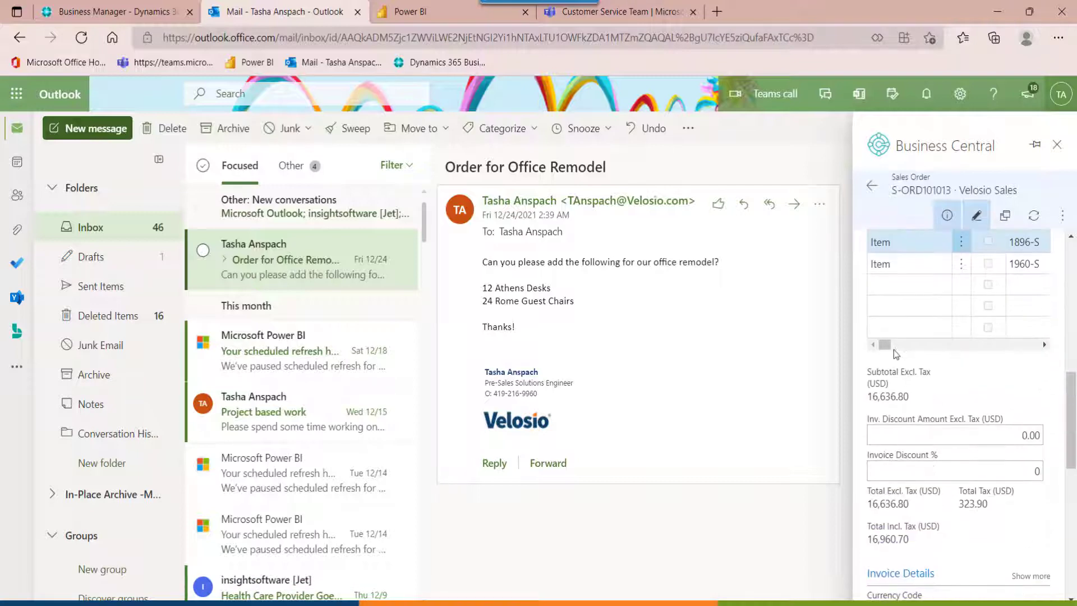
{"action": "left_click", "coordinate": [1044, 344]}
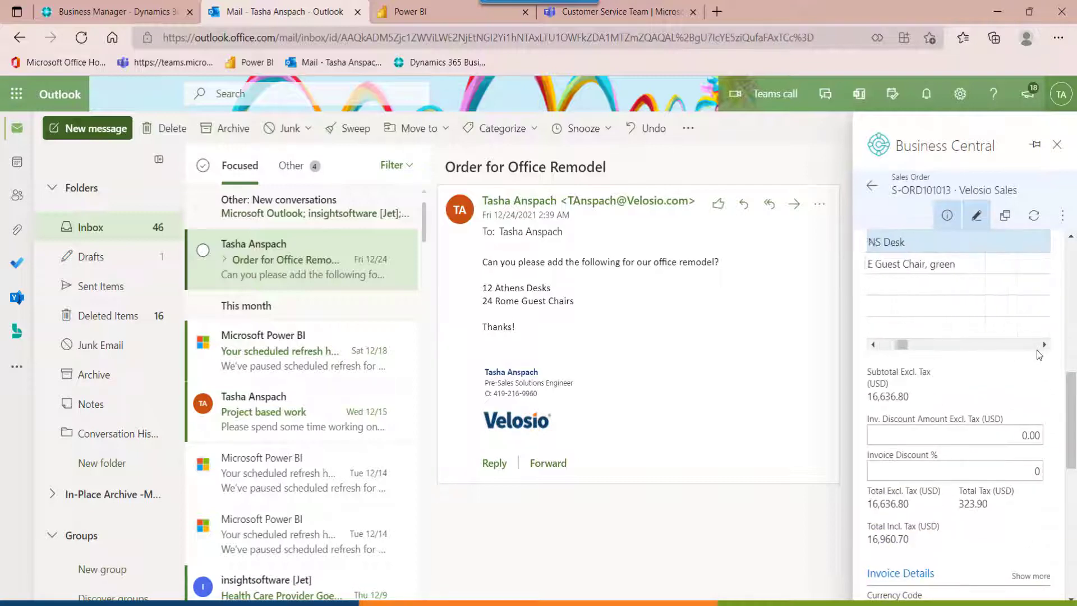
{"action": "left_click", "coordinate": [1045, 345]}
{"action": "left_click", "coordinate": [1043, 345]}
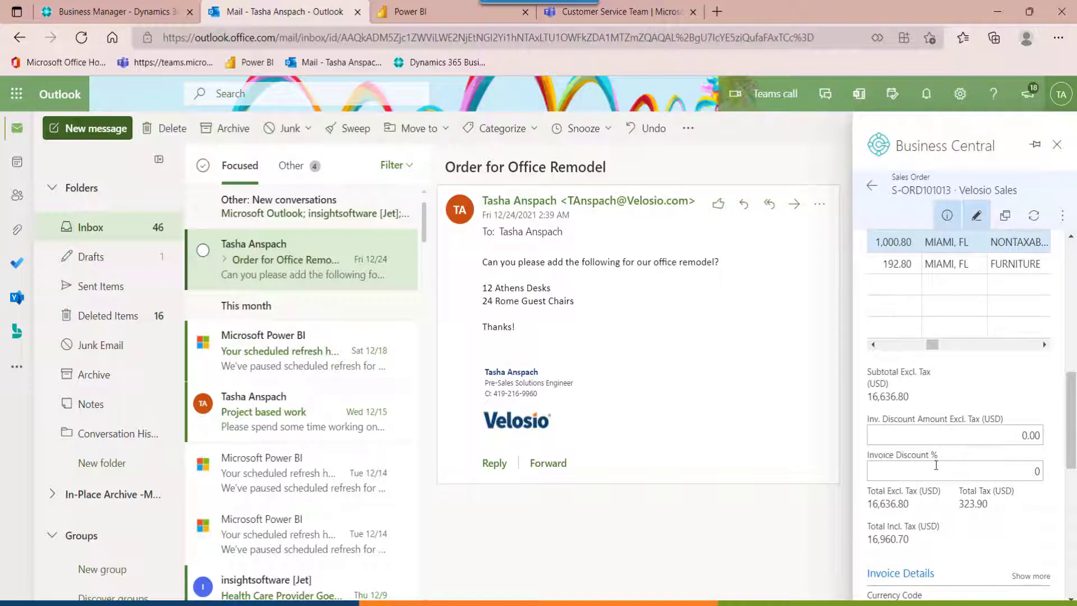
Try releasing order S-ORD101013 and dismiss the approval-required warning.
{"action": "left_click", "coordinate": [1063, 216]}
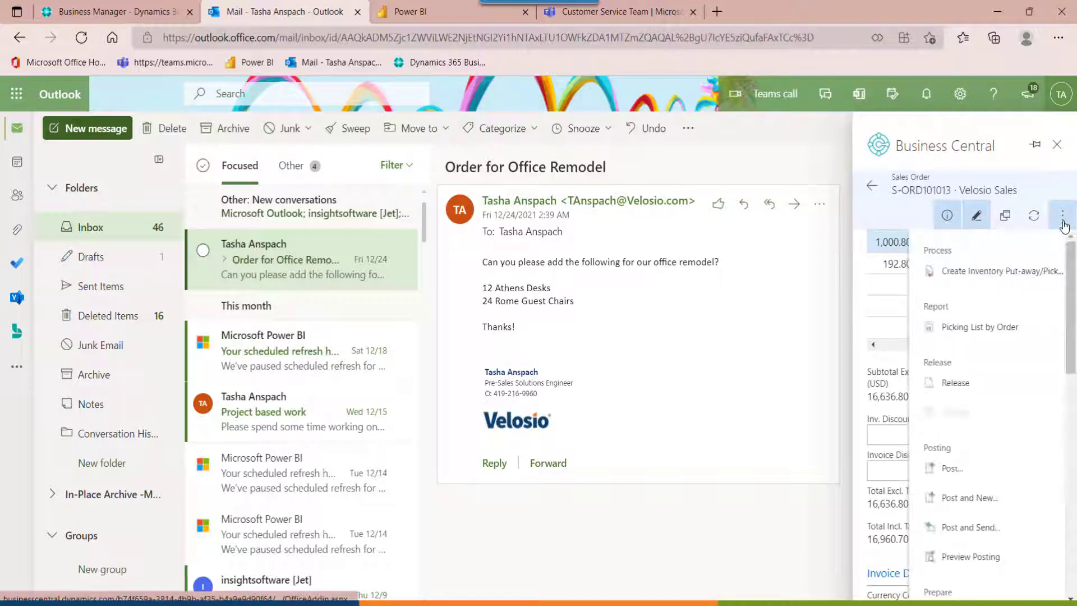
{"action": "scroll", "coordinate": [993, 328], "scroll_direction": "down", "scroll_amount": 1}
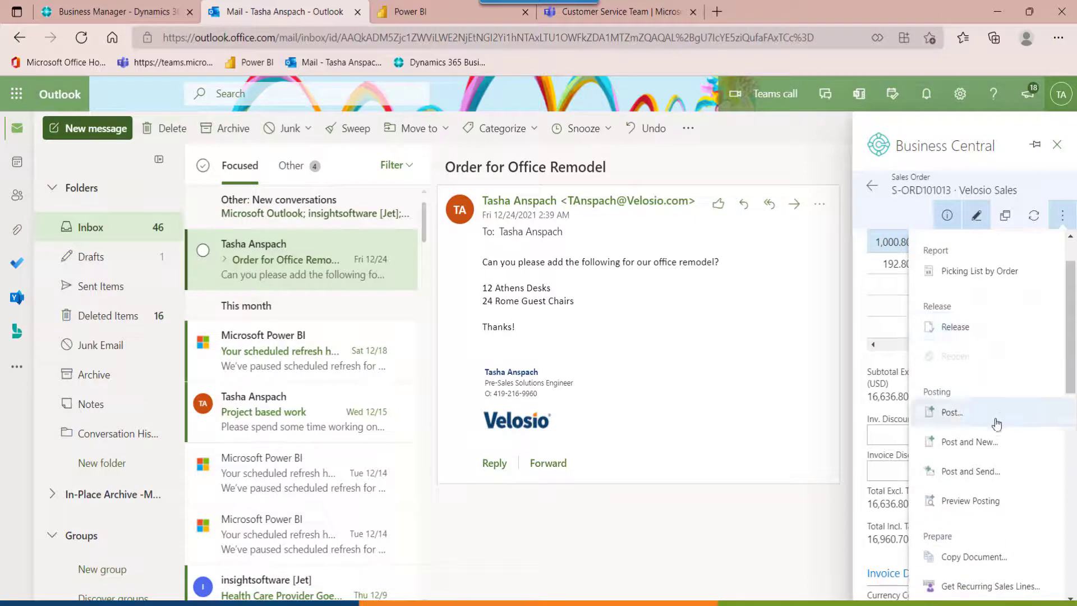
{"action": "left_click", "coordinate": [965, 333]}
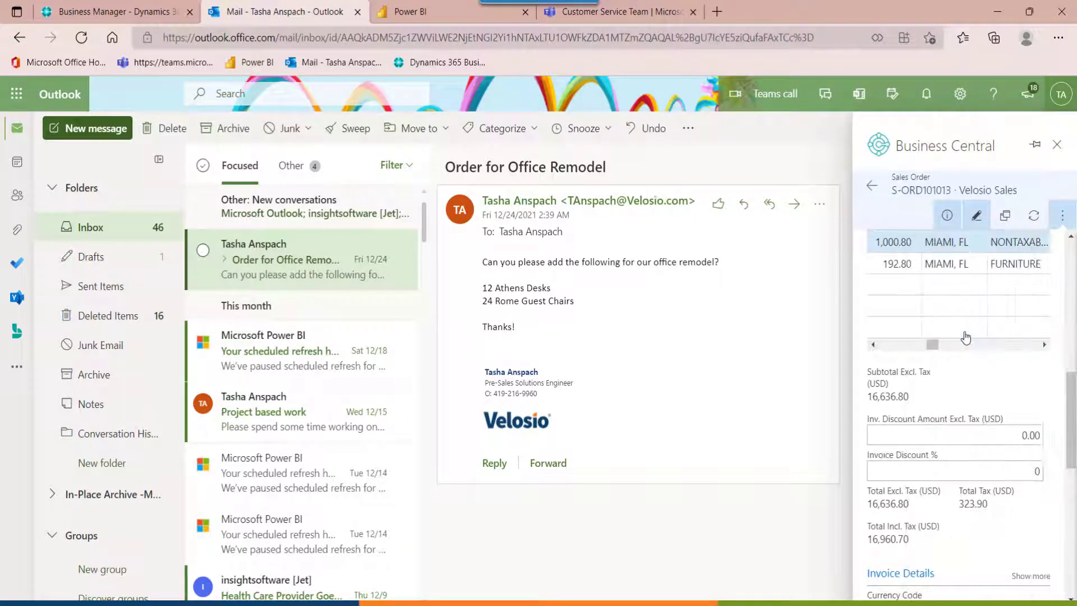
{"action": "left_click", "coordinate": [1035, 453]}
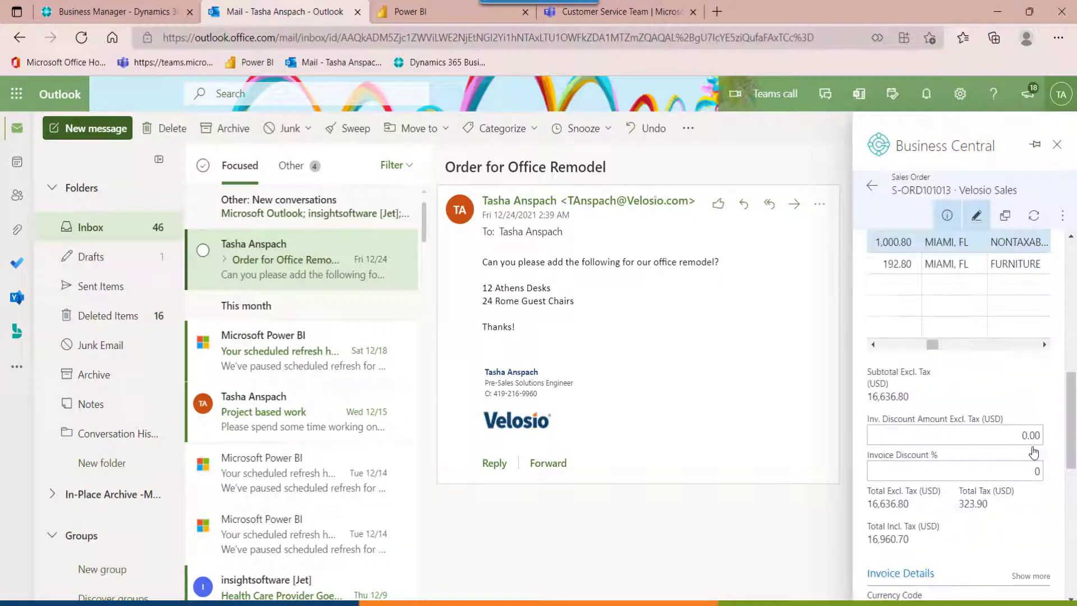
Send sales order S-ORD101013 for approval.
{"action": "left_click", "coordinate": [1064, 217]}
{"action": "scroll", "coordinate": [996, 474], "scroll_direction": "down", "scroll_amount": 3}
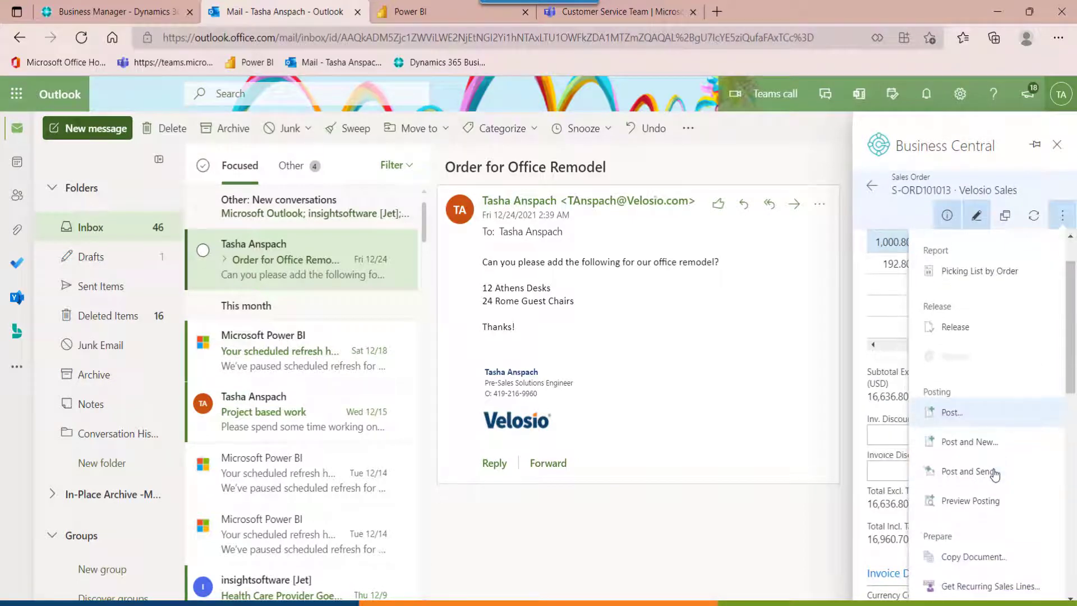
{"action": "scroll", "coordinate": [995, 474], "scroll_direction": "down", "scroll_amount": 2}
{"action": "scroll", "coordinate": [995, 474], "scroll_direction": "down", "scroll_amount": 2}
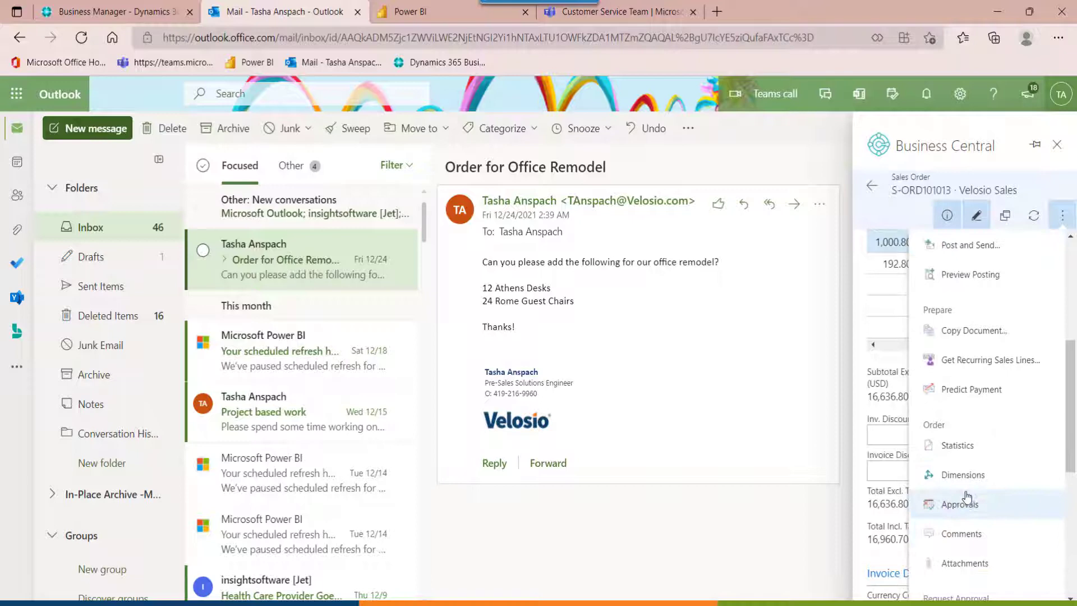
{"action": "scroll", "coordinate": [976, 505], "scroll_direction": "down", "scroll_amount": 2}
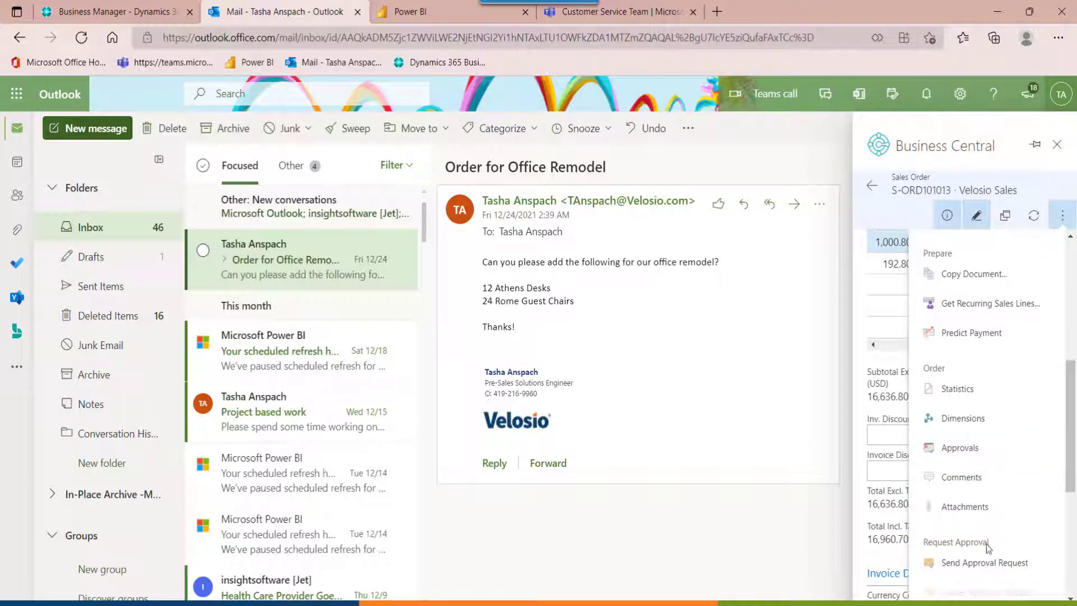
{"action": "left_click", "coordinate": [988, 565]}
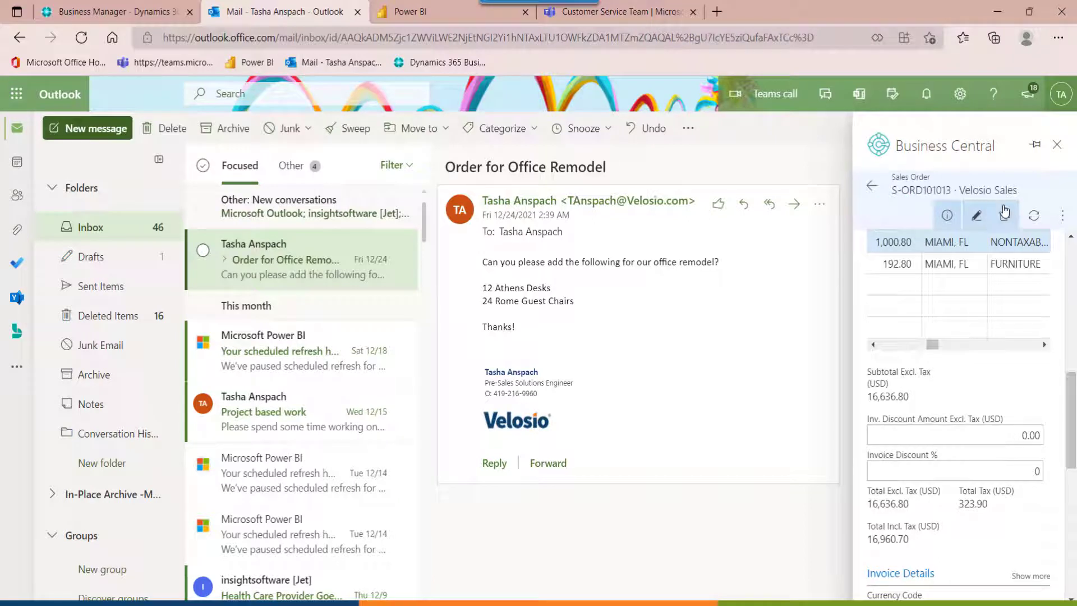
{"action": "left_click", "coordinate": [1058, 217]}
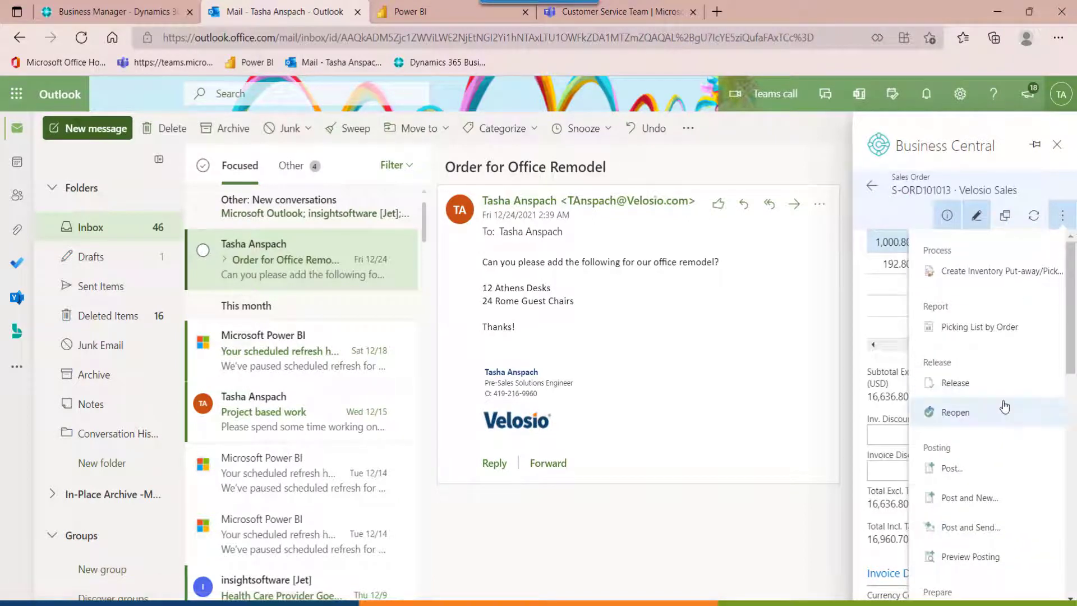
{"action": "scroll", "coordinate": [988, 421], "scroll_direction": "down", "scroll_amount": 4}
{"action": "scroll", "coordinate": [988, 501], "scroll_direction": "down", "scroll_amount": 4}
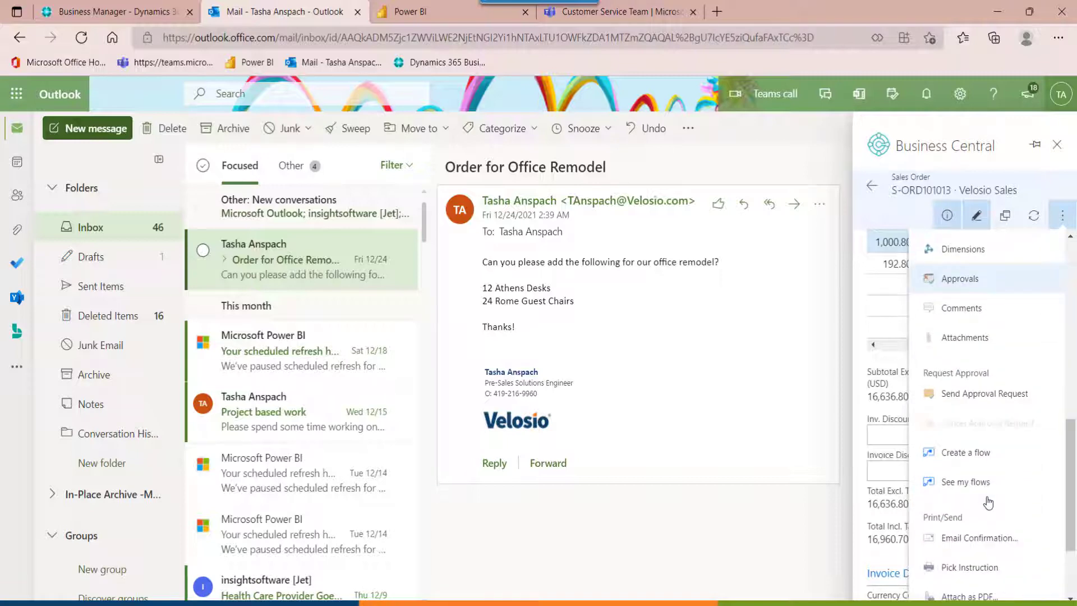
{"action": "scroll", "coordinate": [988, 501], "scroll_direction": "down", "scroll_amount": 3}
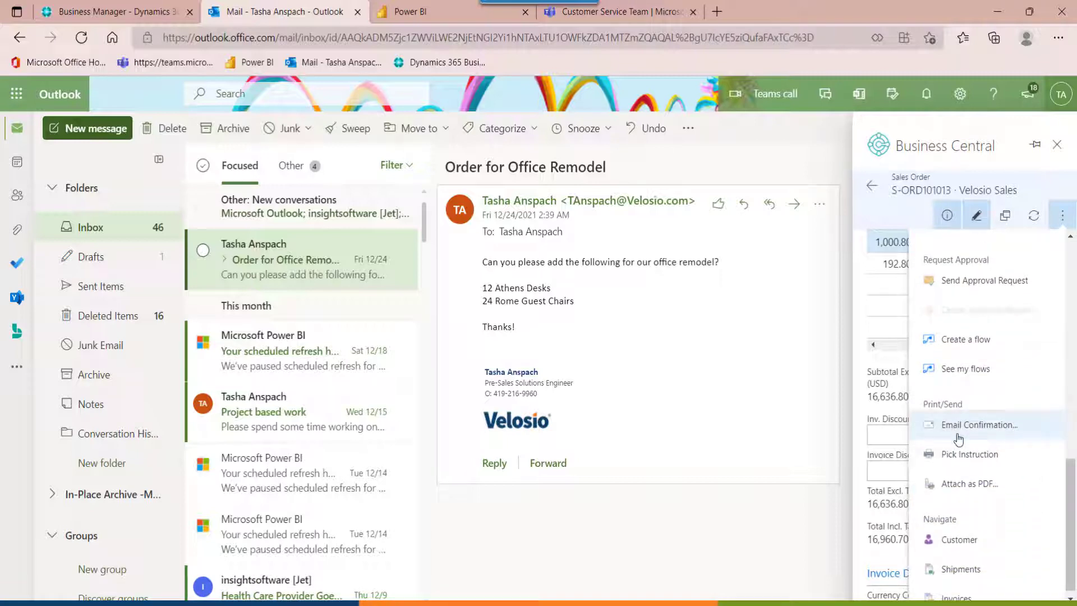
Generate the S-ORD101013 email confirmation and insert the Sales Order template into the reply.
{"action": "left_click", "coordinate": [958, 430]}
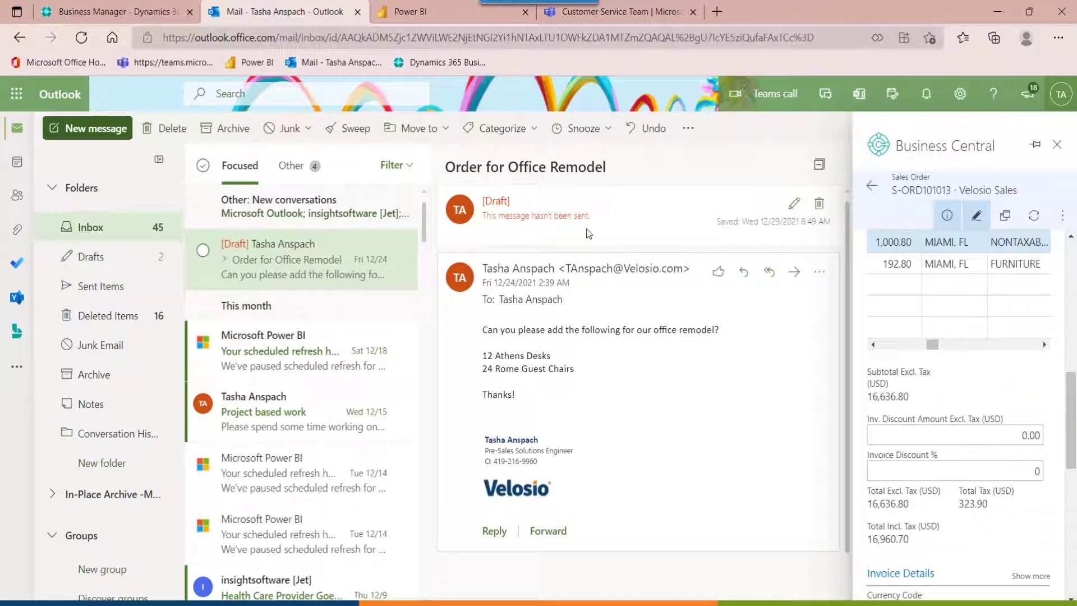
{"action": "left_click", "coordinate": [547, 221]}
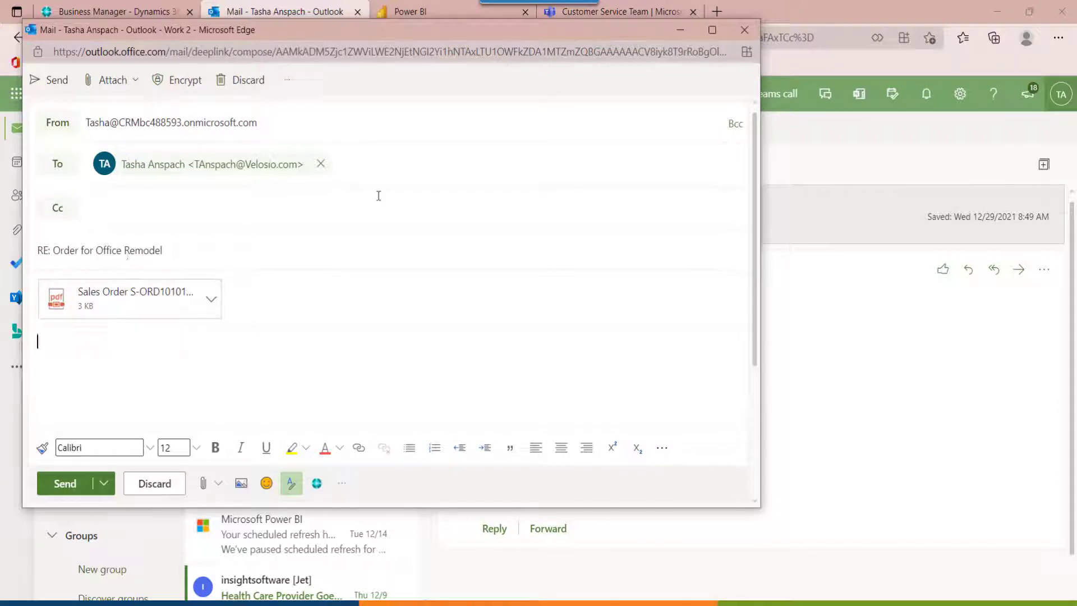
{"action": "left_click", "coordinate": [342, 484]}
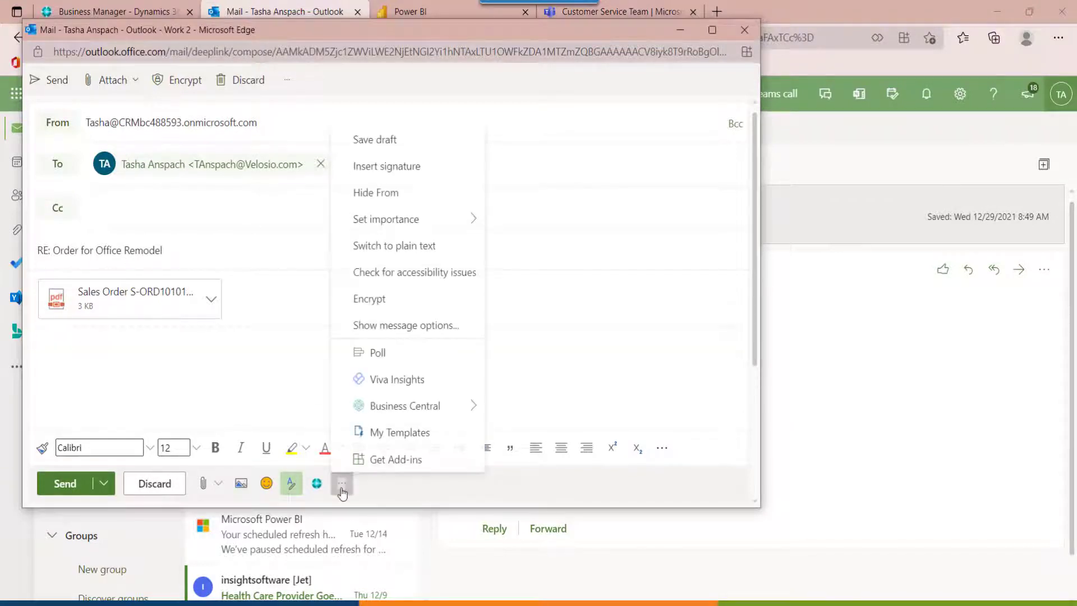
{"action": "left_click", "coordinate": [399, 432]}
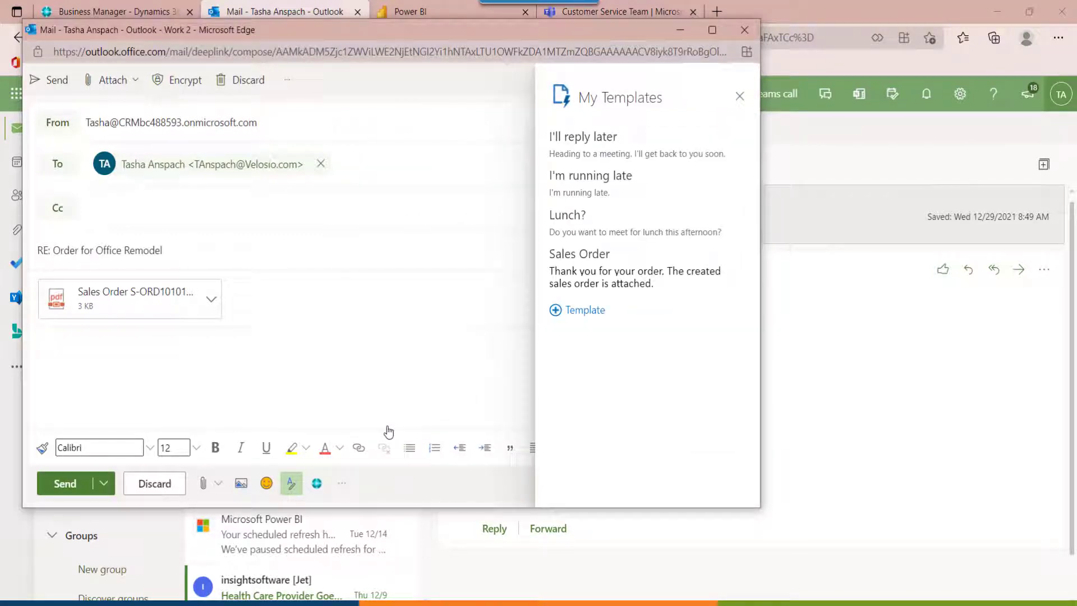
{"action": "left_click", "coordinate": [695, 286]}
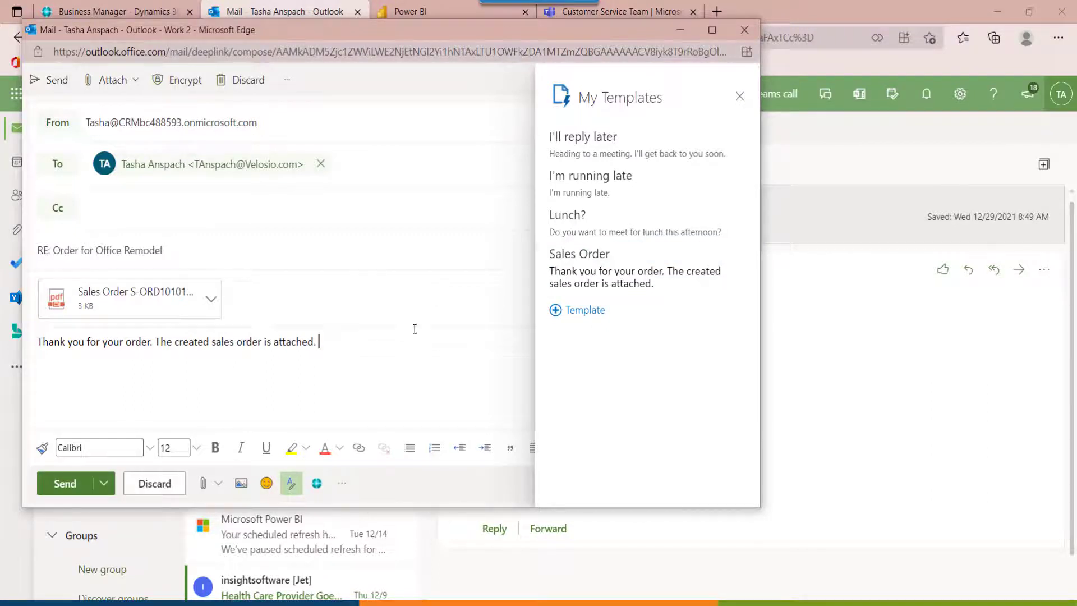
{"action": "left_click", "coordinate": [740, 97]}
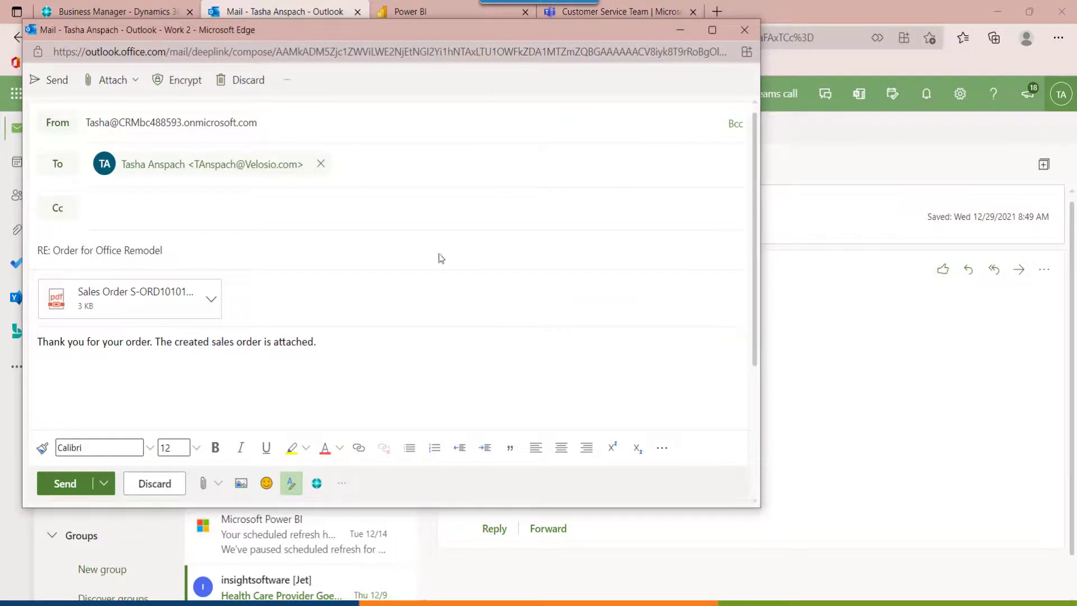
{"action": "left_click", "coordinate": [390, 355]}
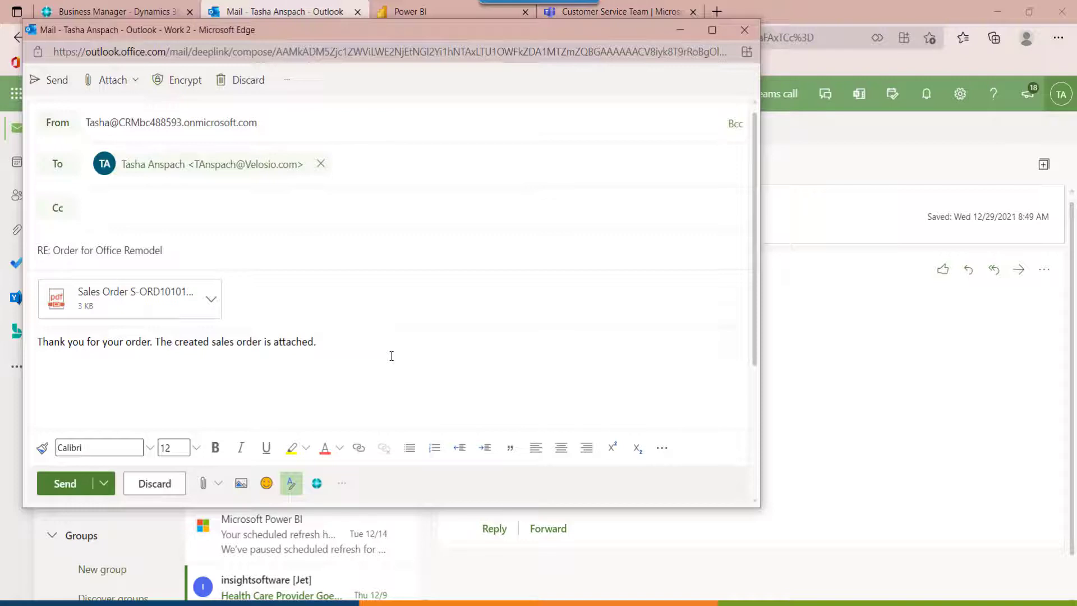